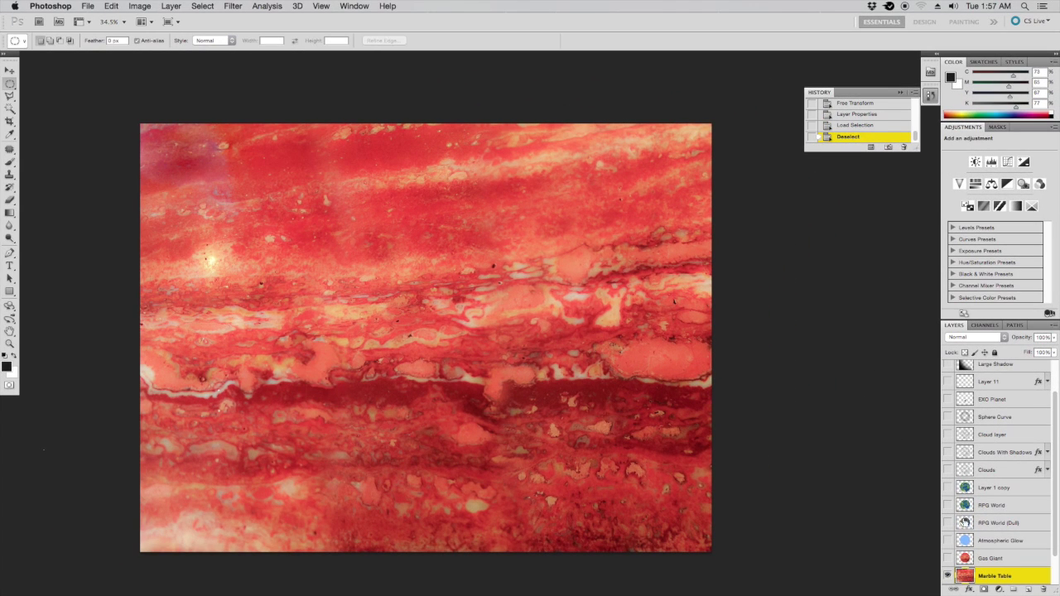
Spherize the circular selection of the Marble Table photo at Amount 100, then deselect
left_click(964, 559, "ctrl")
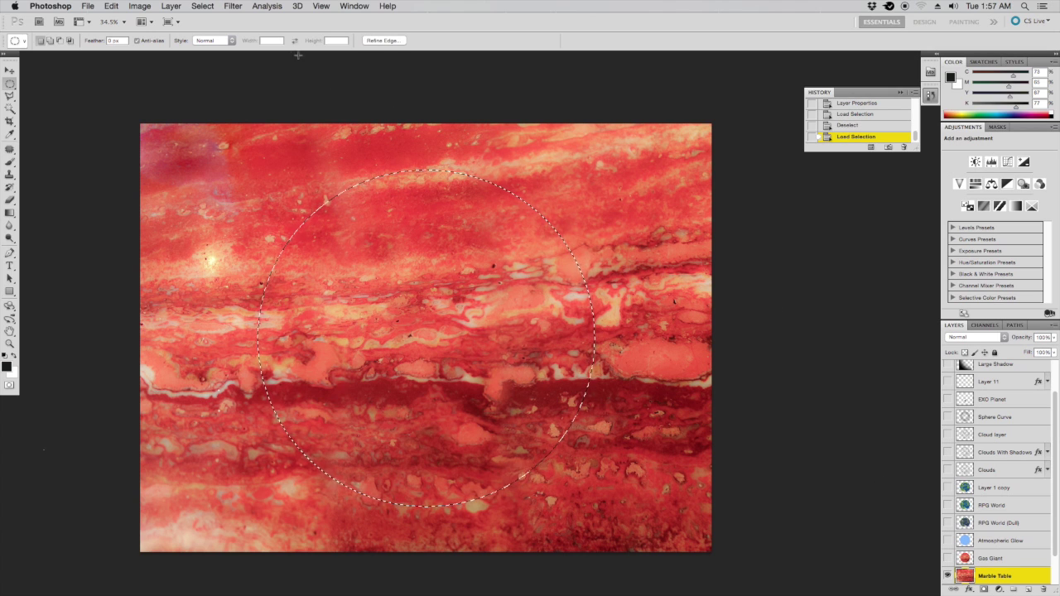
left_click(233, 6)
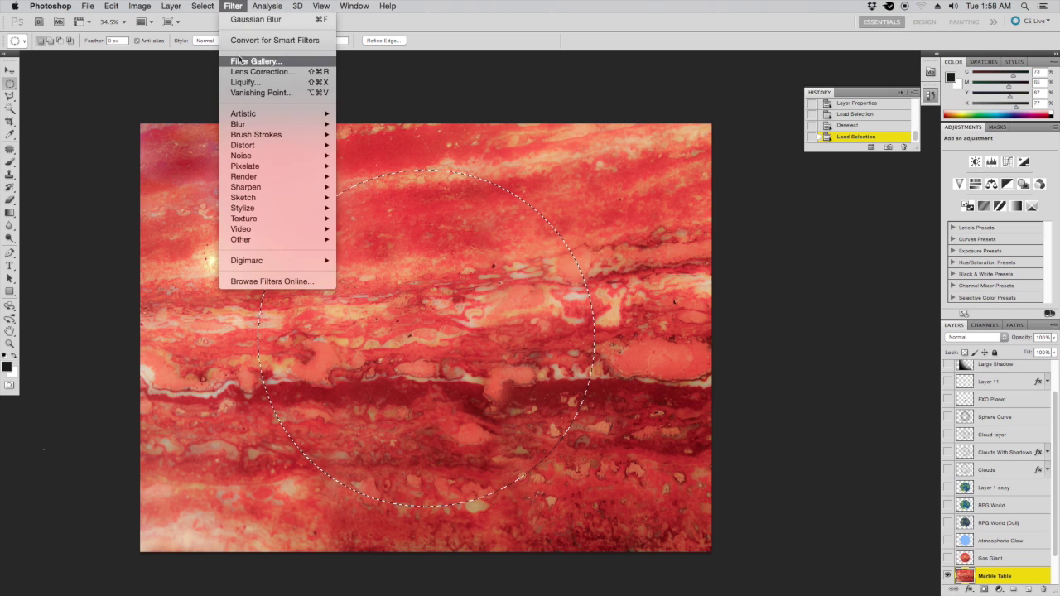
mouse_move(255, 155)
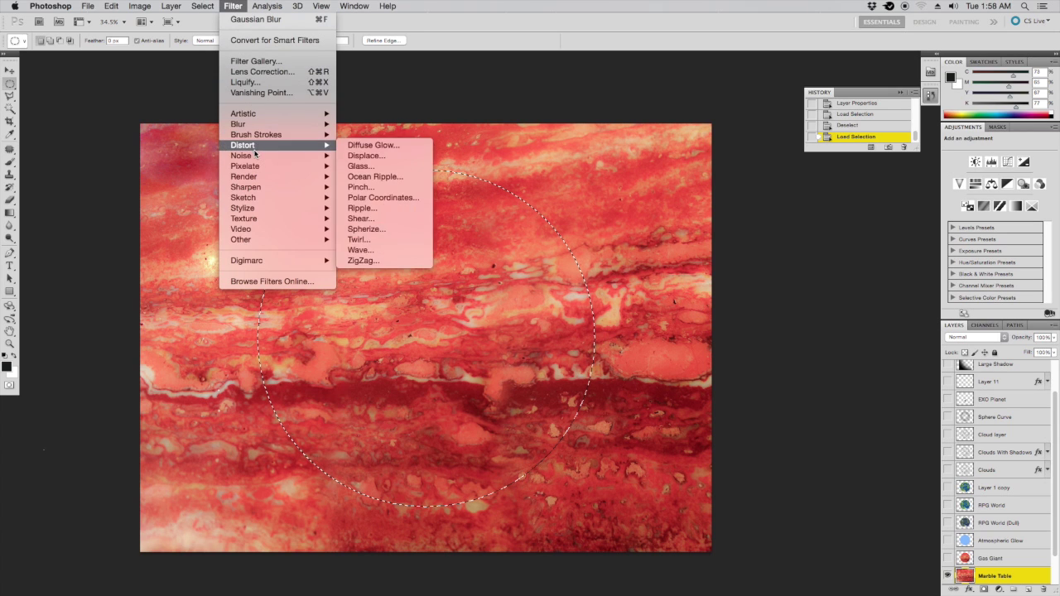
left_click(364, 229)
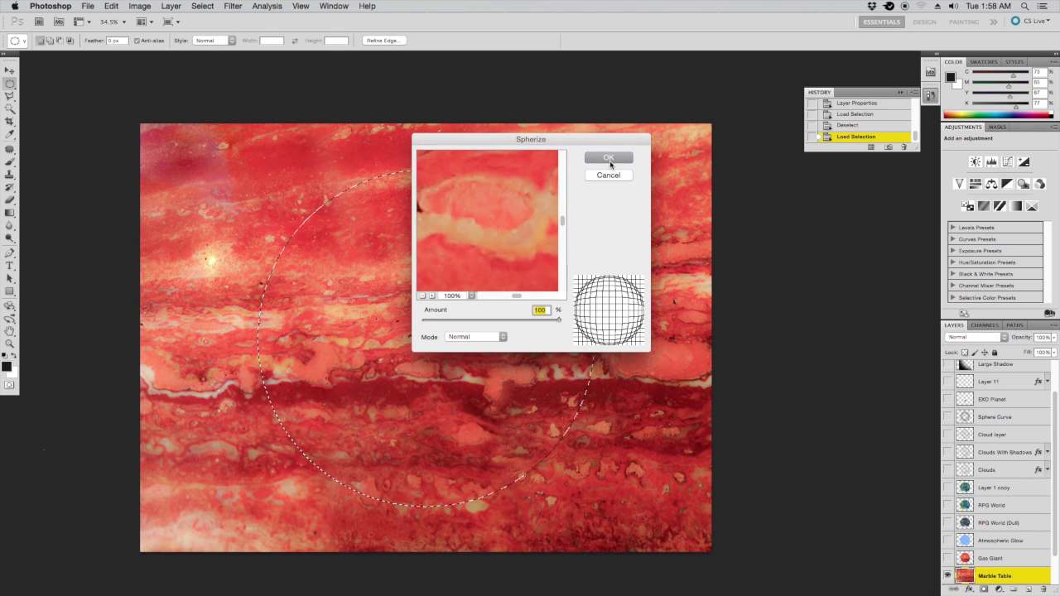
left_click(607, 158)
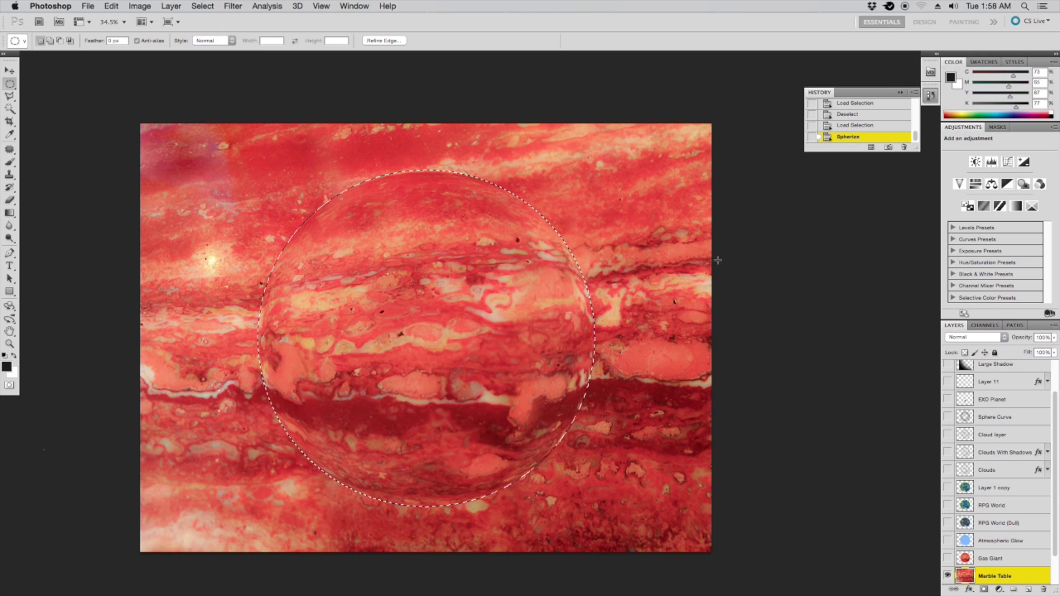
key("super+d")
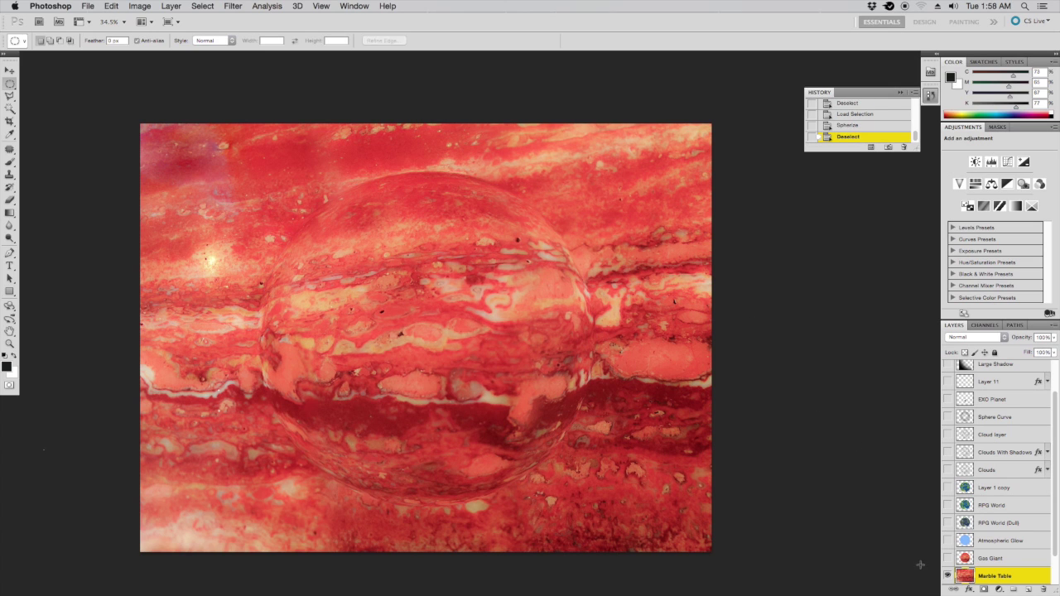
Hide the Marble Table layer, then show and select the Gas Giant layer
left_click(948, 577)
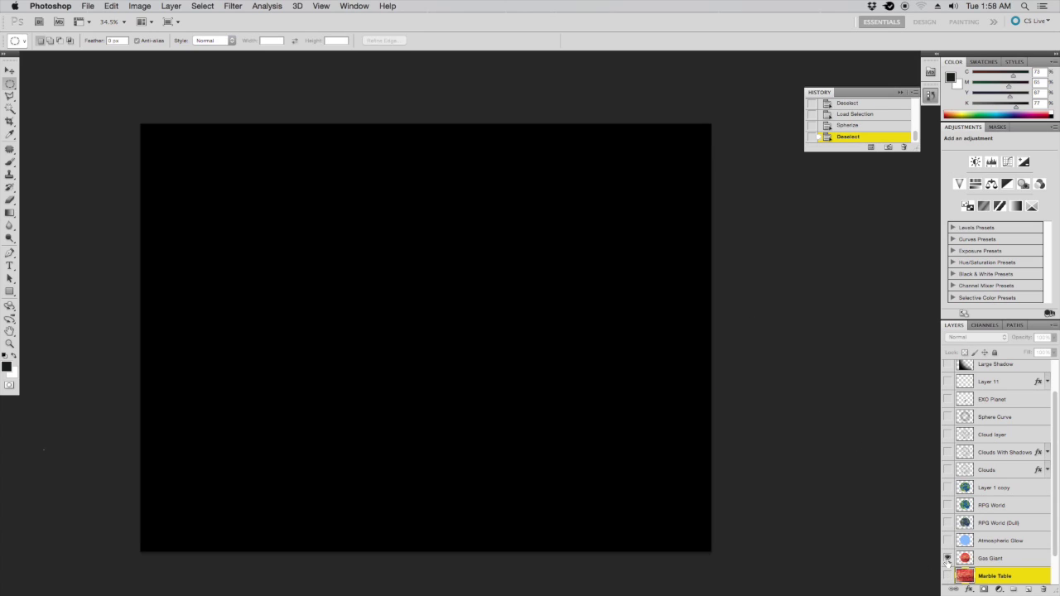
left_click(948, 559)
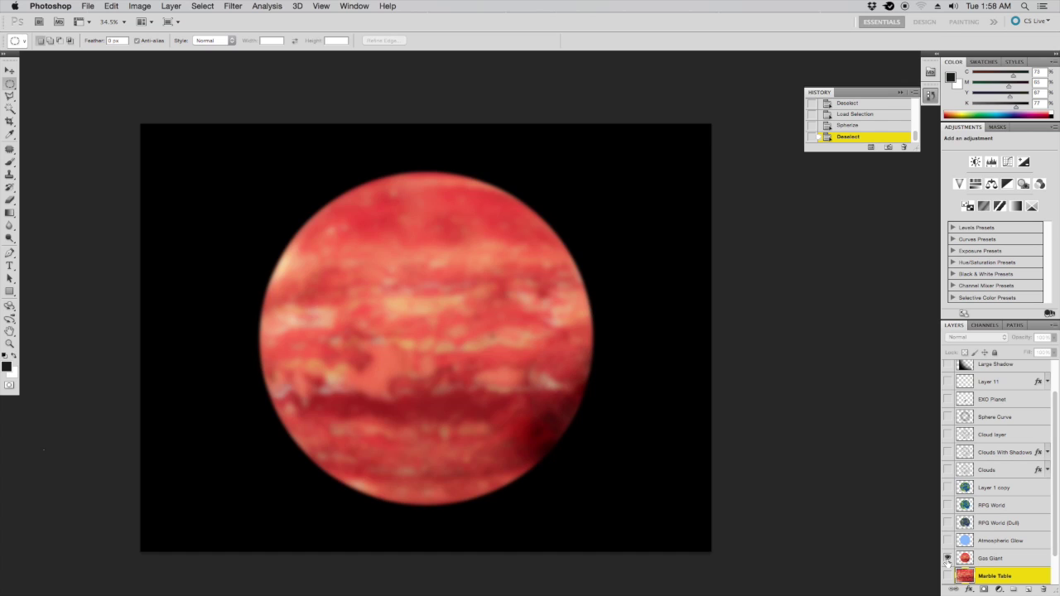
left_click(1010, 562)
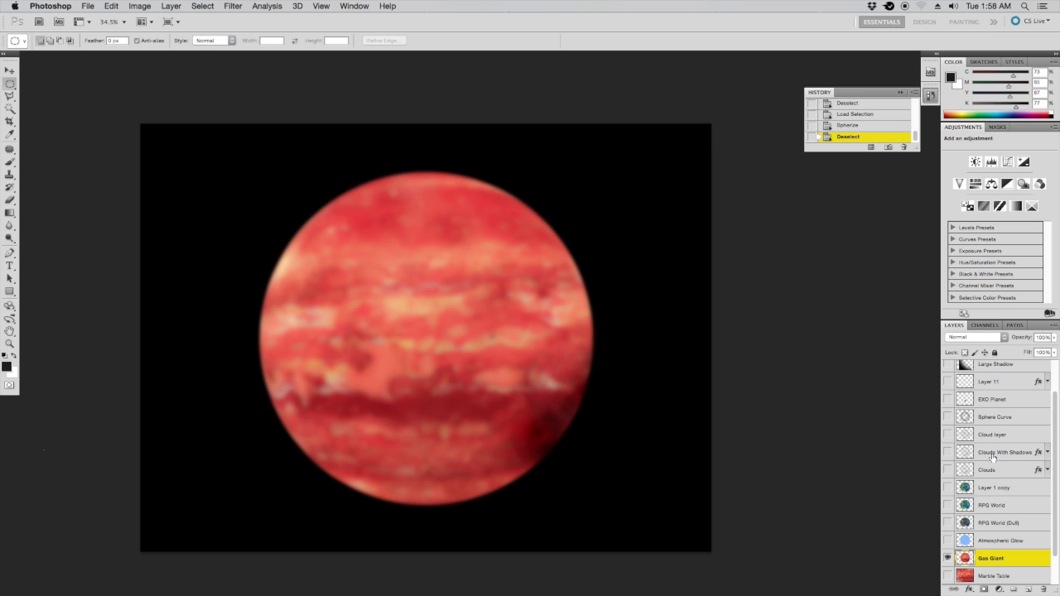
Turn on the Sphere Curve, Large Shadow and Planet Shine layers over the planet
scroll(993, 457, "up", 2)
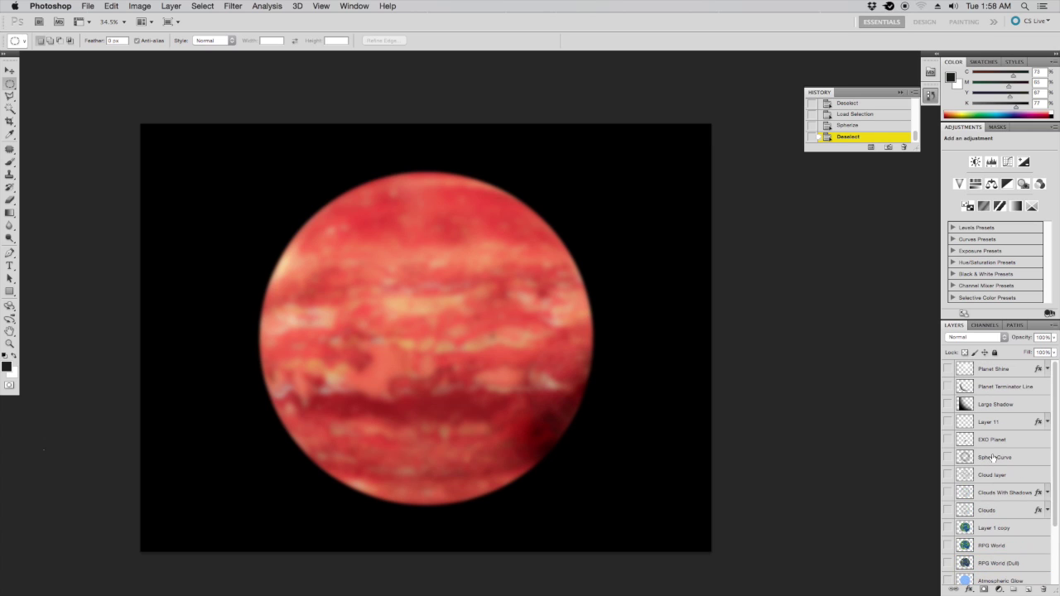
left_click(949, 457)
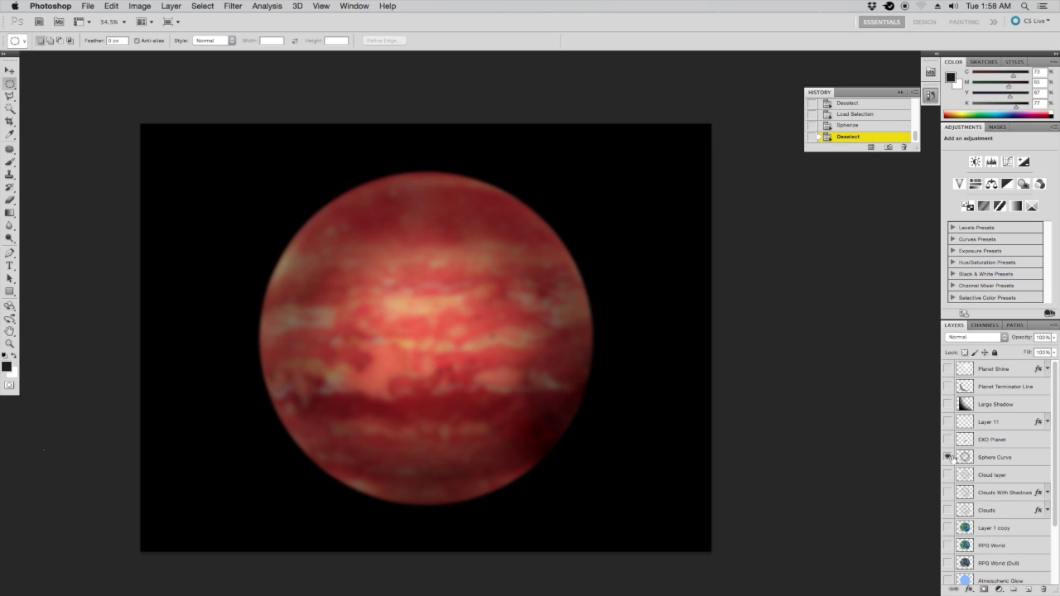
left_click(948, 405)
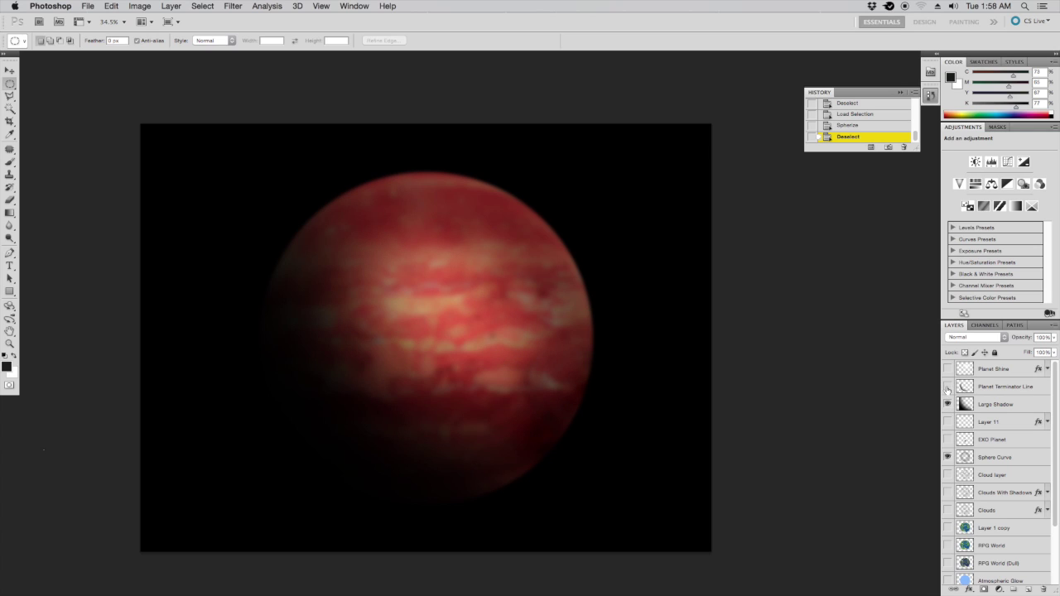
left_click(947, 369)
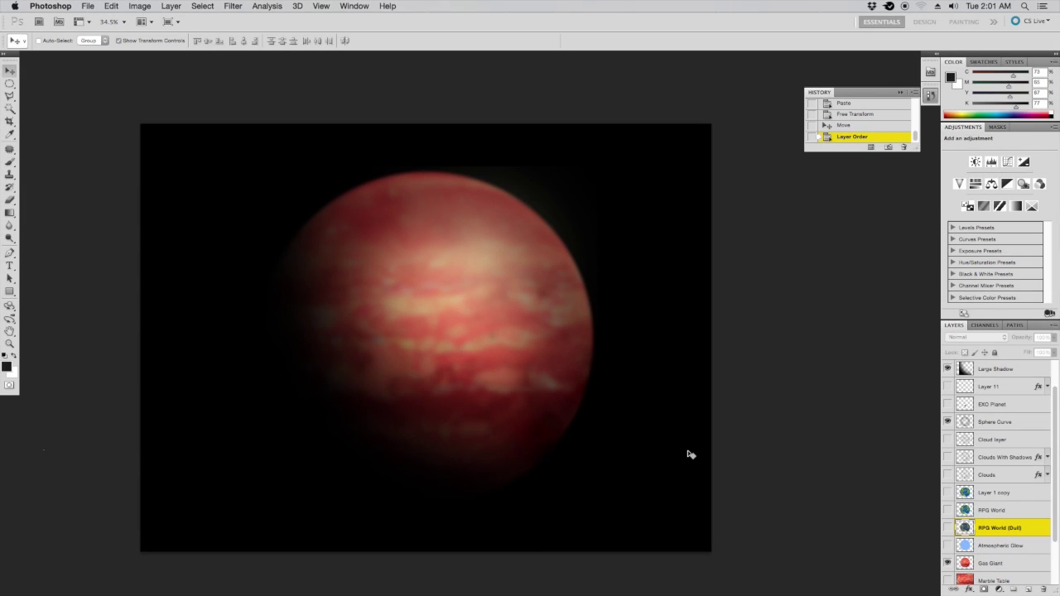
Paste the Earth-like planet onto a new Layer 13 above RPG World (Dull)
left_click(948, 529)
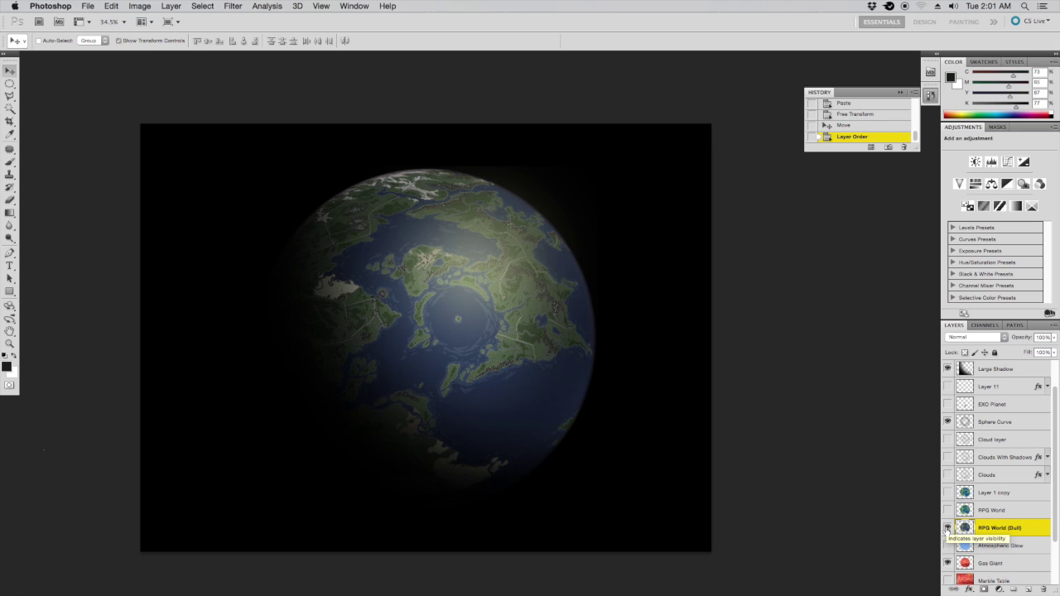
left_click(947, 528)
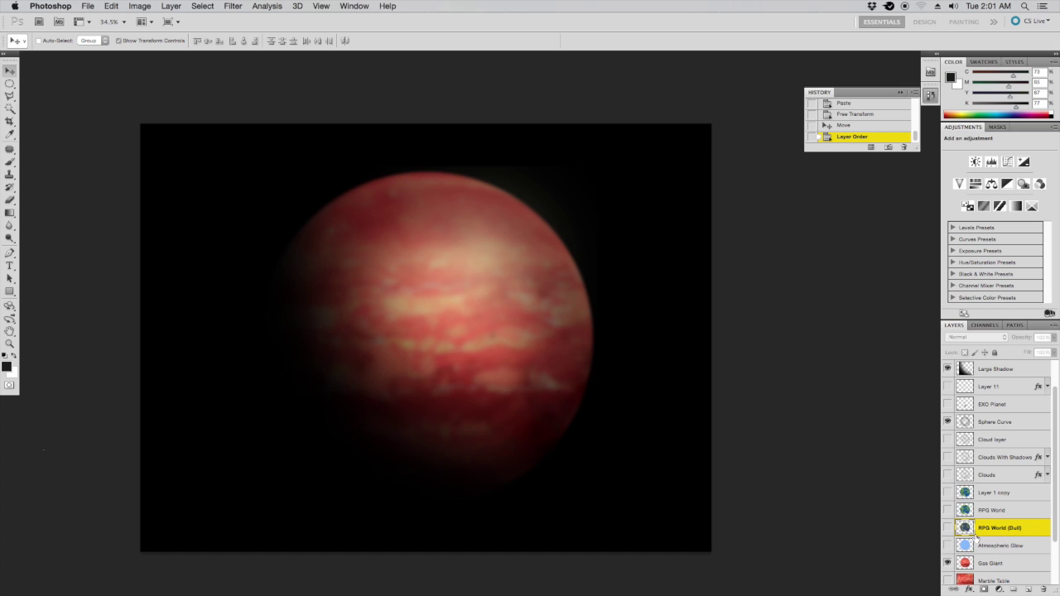
left_click(1028, 589)
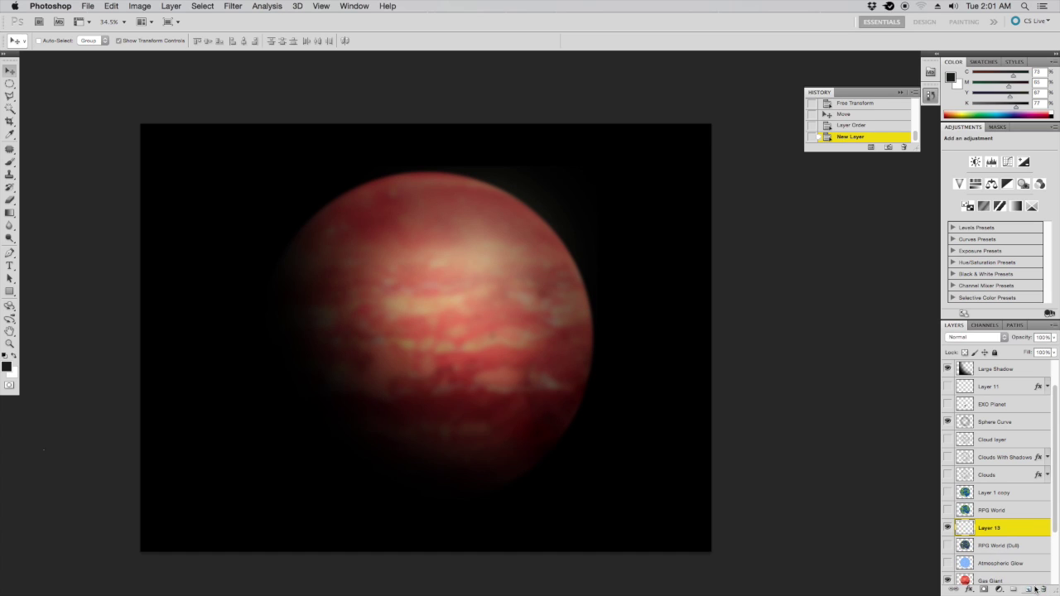
key("super+v")
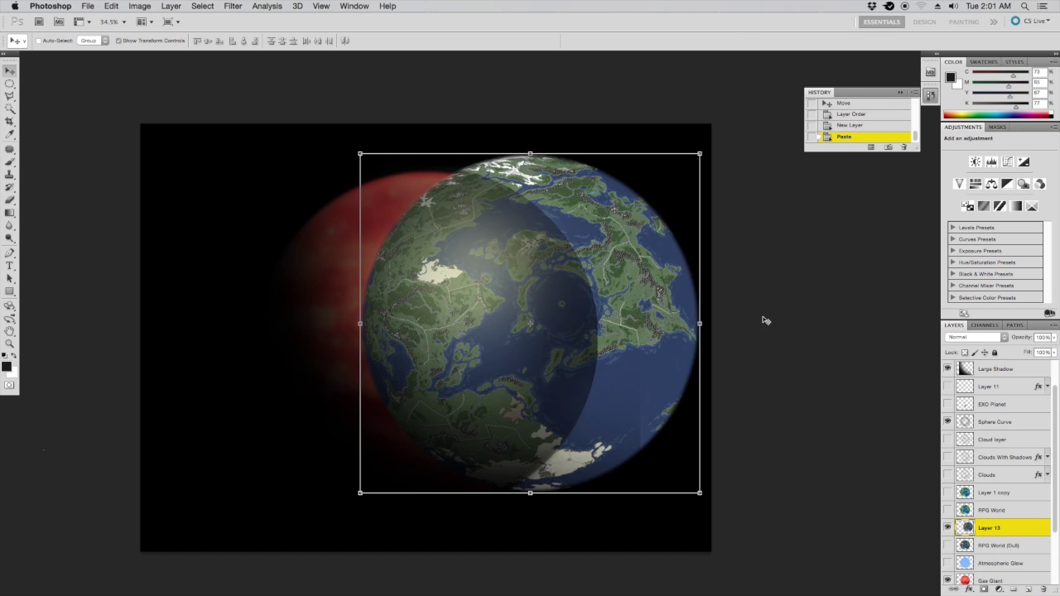
Scale the pasted planet down to about 19% and commit the transform
left_click_drag(700, 154, 494, 307)
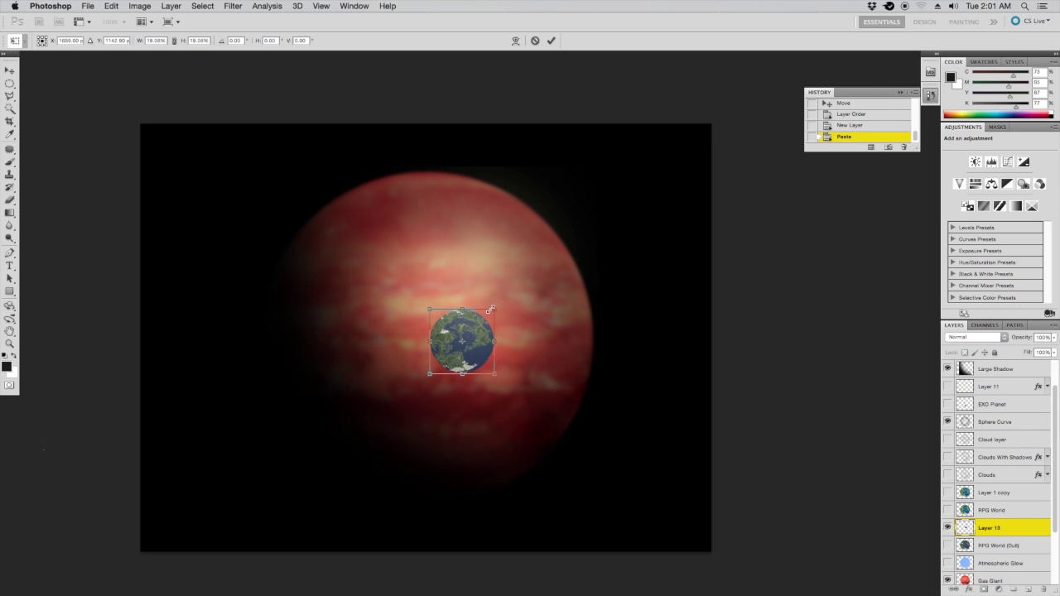
key("Return")
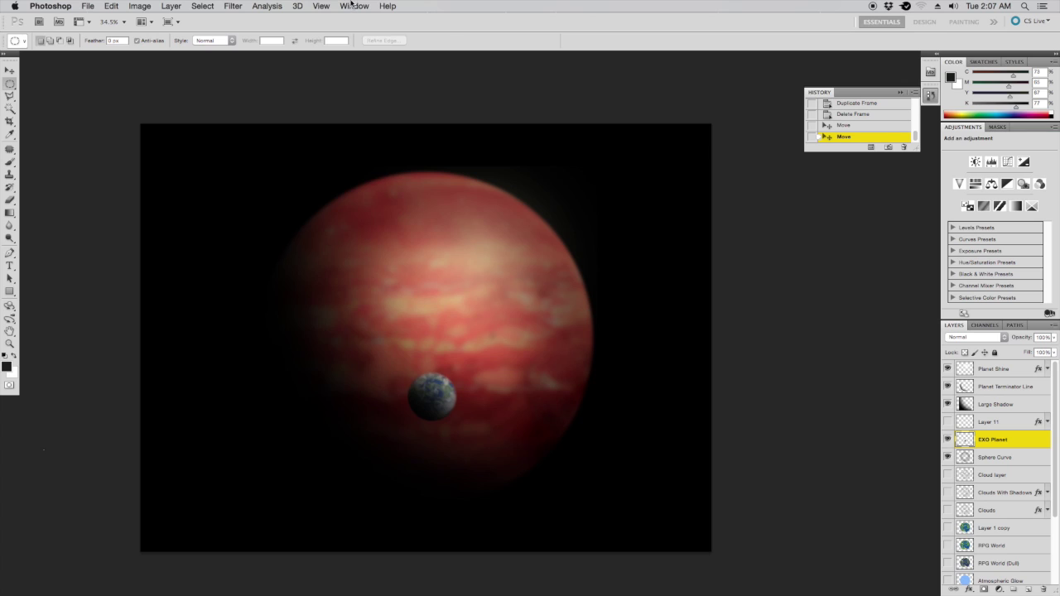
left_click(353, 5)
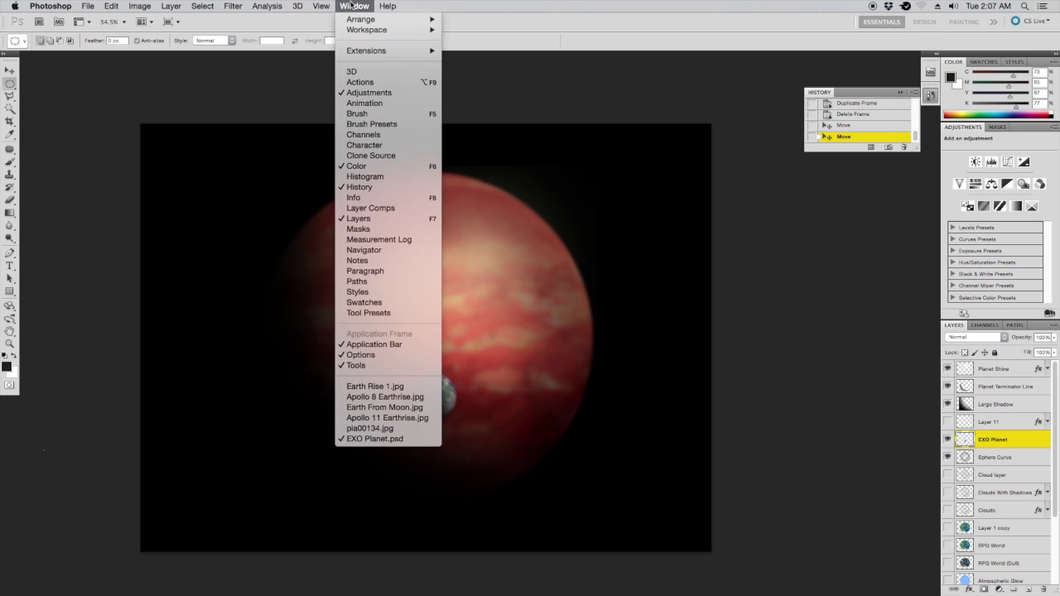
Place the moon at the gas giant's lower left, then duplicate the frame and move it top right
left_click(364, 104)
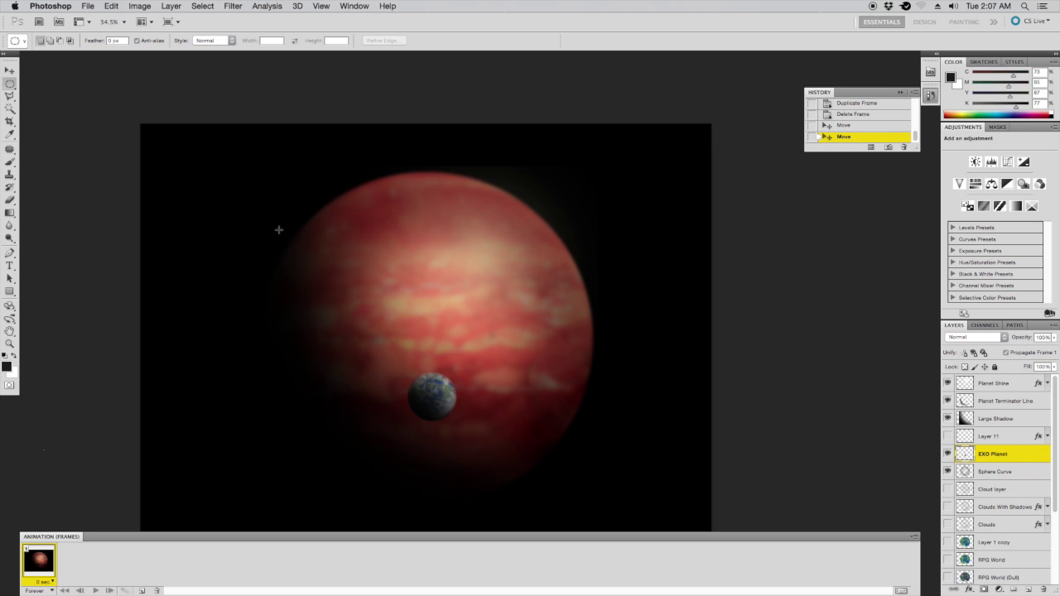
key("v")
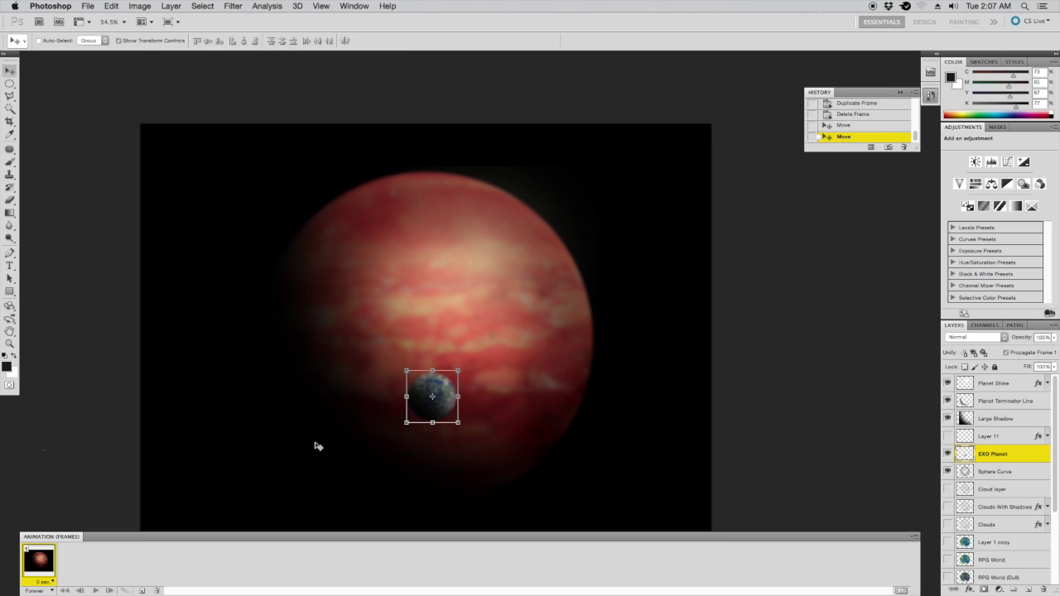
left_click_drag(444, 418, 418, 444)
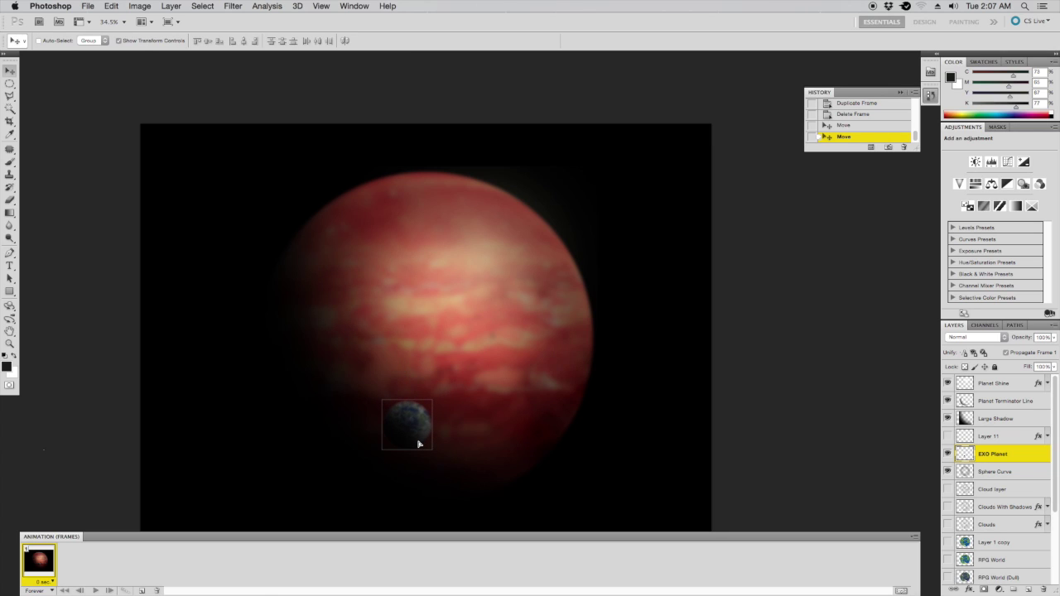
left_click(143, 591)
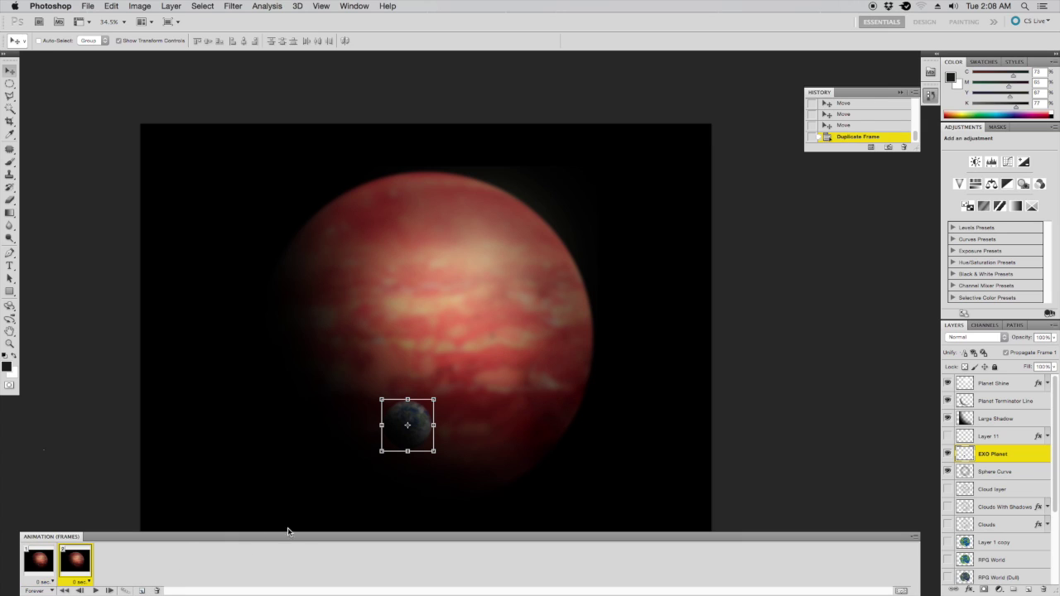
left_click_drag(420, 444, 731, 230)
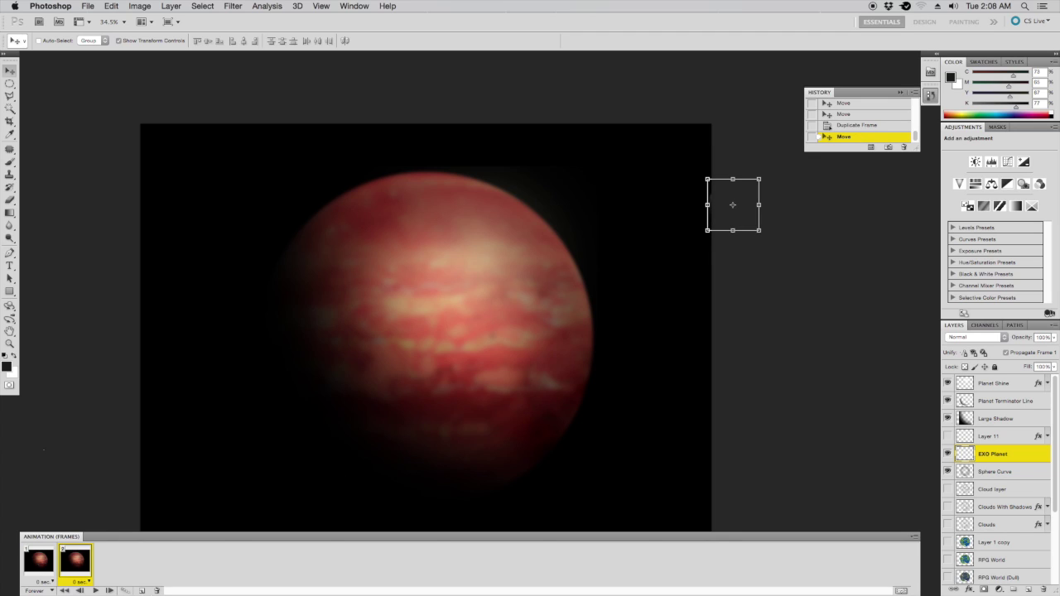
Tween 10 in-between frames between the two moon positions
left_click(123, 590)
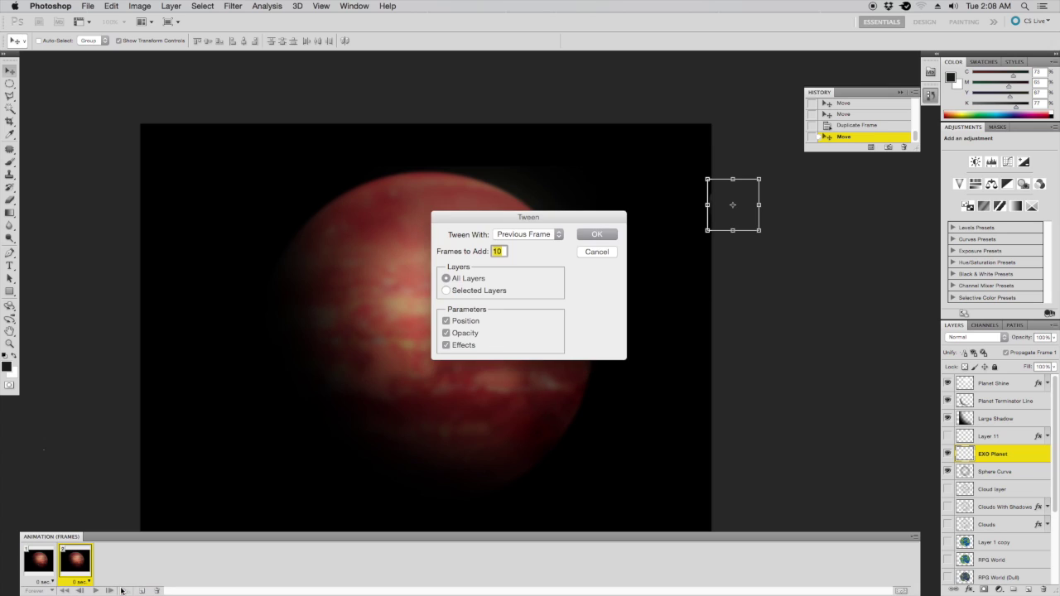
key("Return")
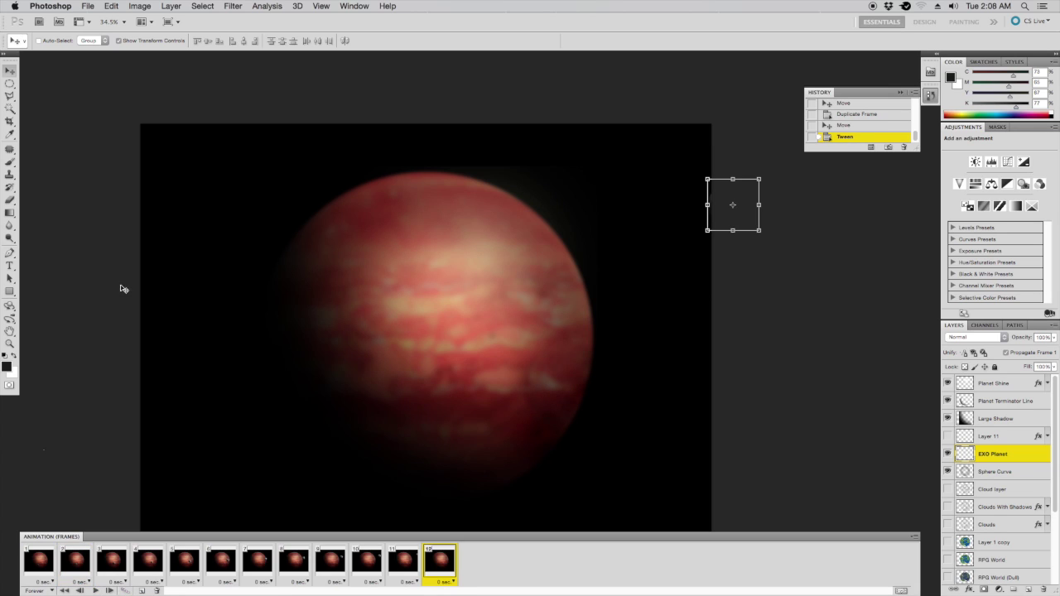
key("m")
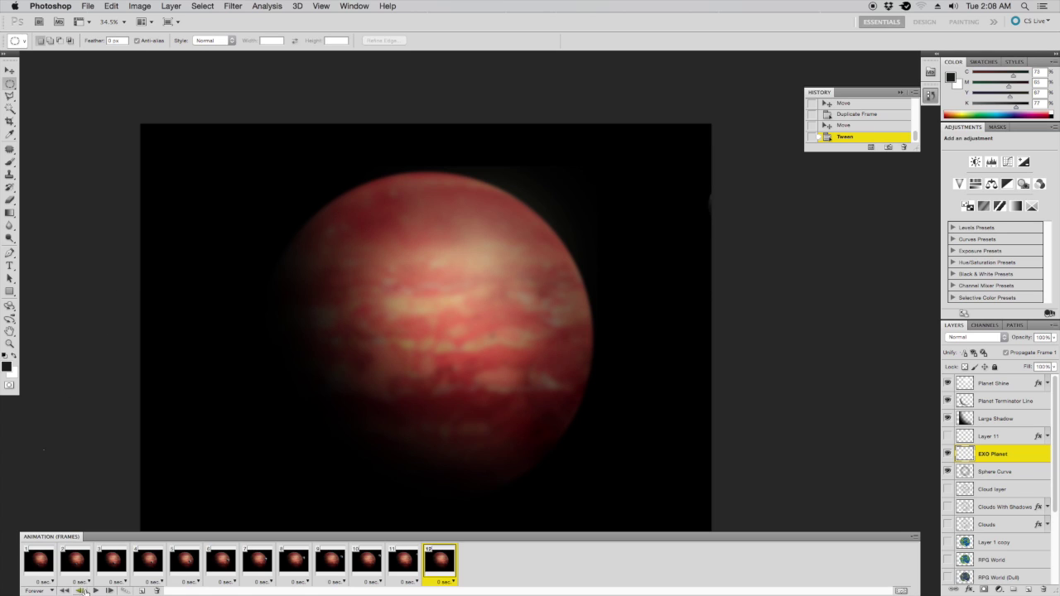
Play, stop and replay the 12-frame moon animation
left_click(94, 591)
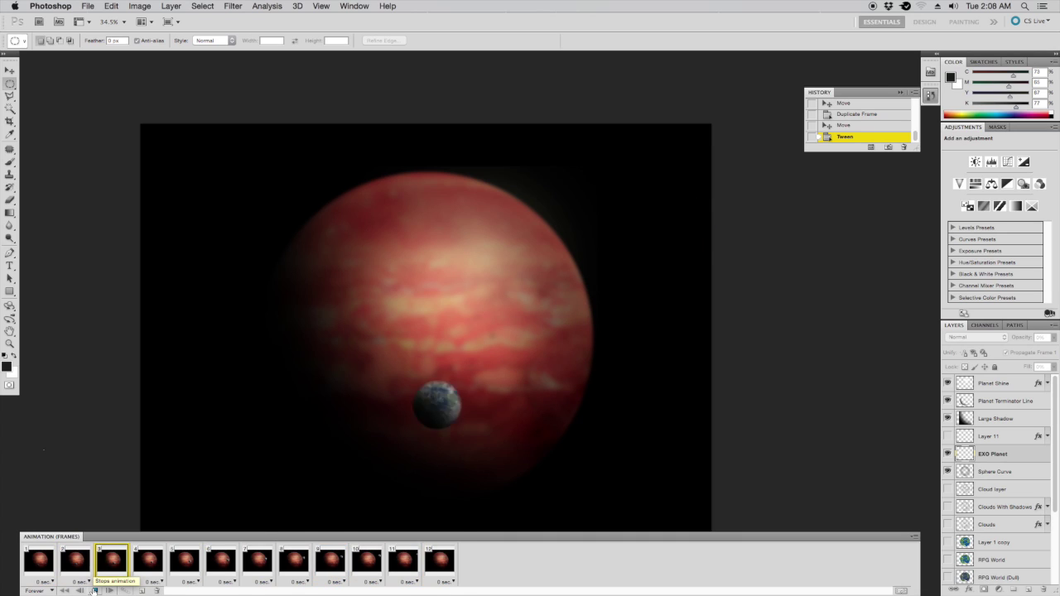
left_click(93, 591)
left_click(94, 591)
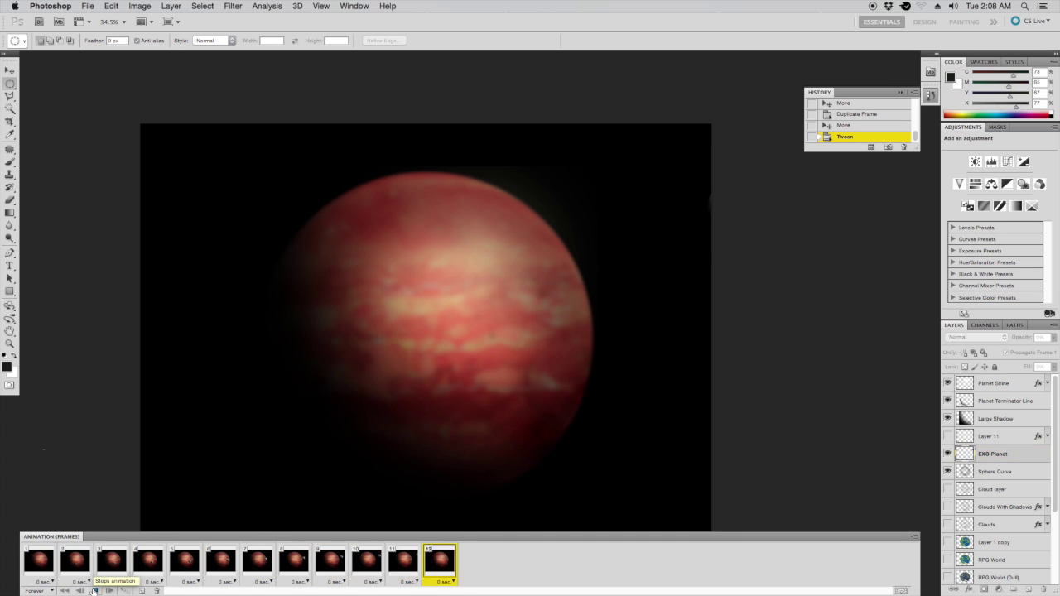